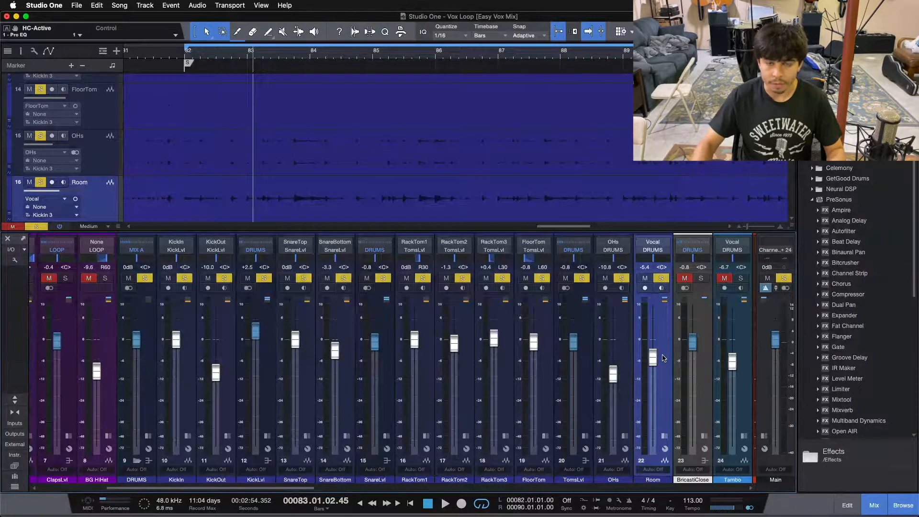
# Open the Pro EQ on the soloed Room channel and turn off its high-cut filter
pyautogui.click(664, 436)
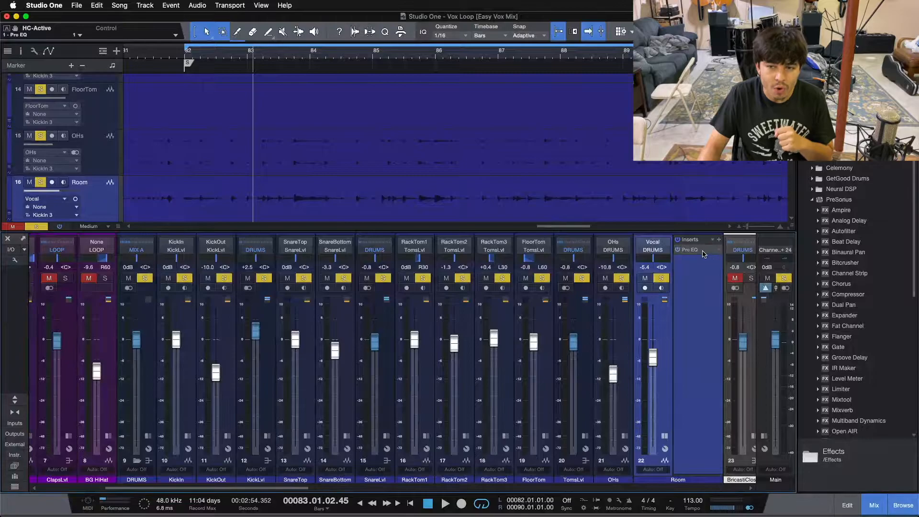
pyautogui.click(703, 253)
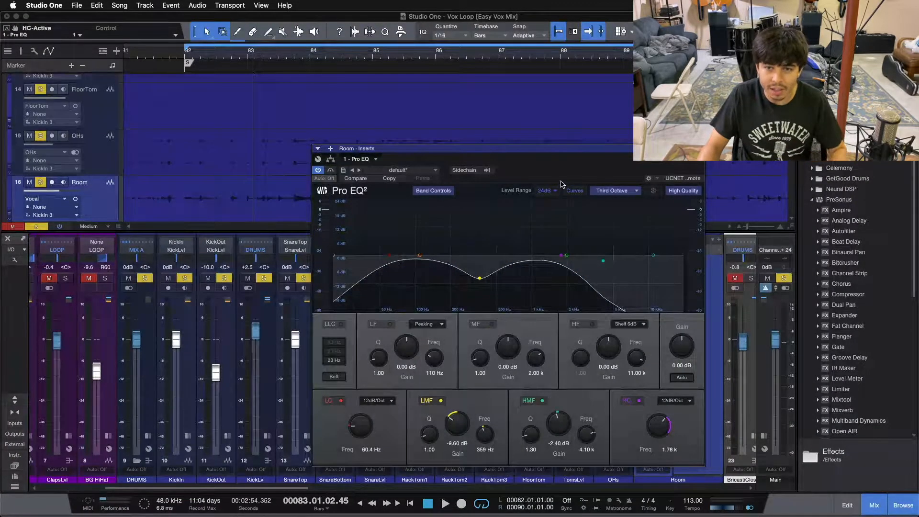
pyautogui.moveTo(562, 184); pyautogui.dragTo(452, 177)
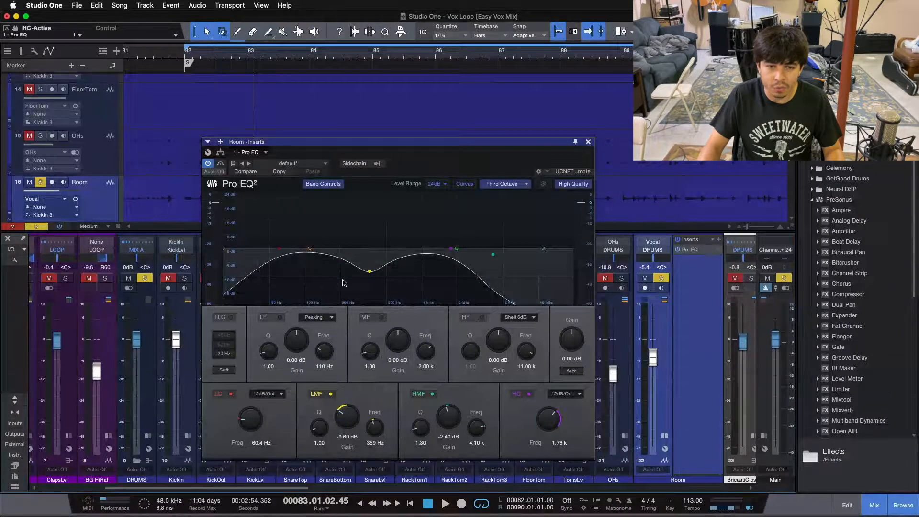
pyautogui.click(529, 393)
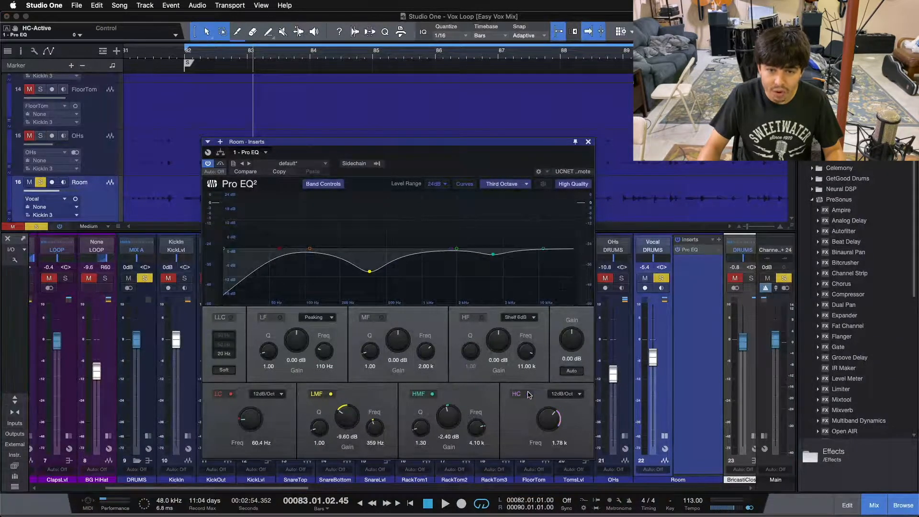
pyautogui.moveTo(462, 166); pyautogui.dragTo(530, 177)
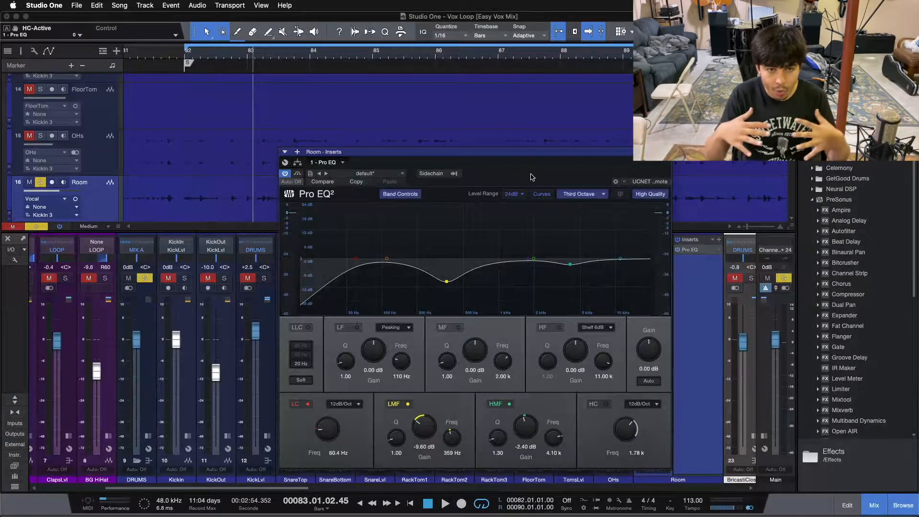
# Play the soloed Room channel from bar 82 with the high cut off, and close its EQ window
pyautogui.press('space')
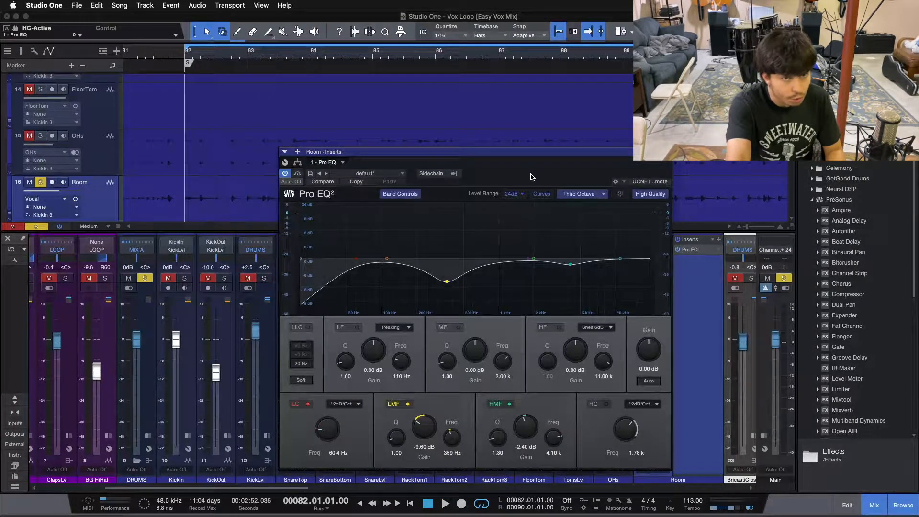
pyautogui.press('space')
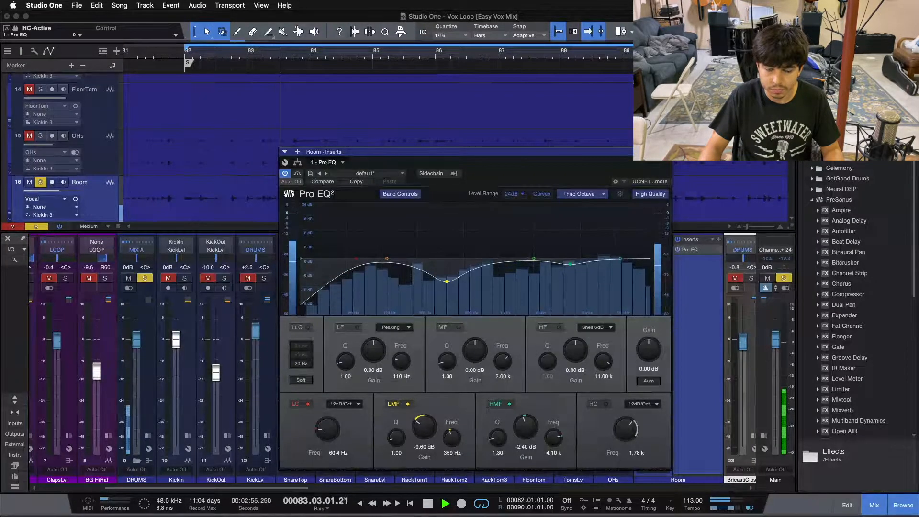
pyautogui.click(667, 152)
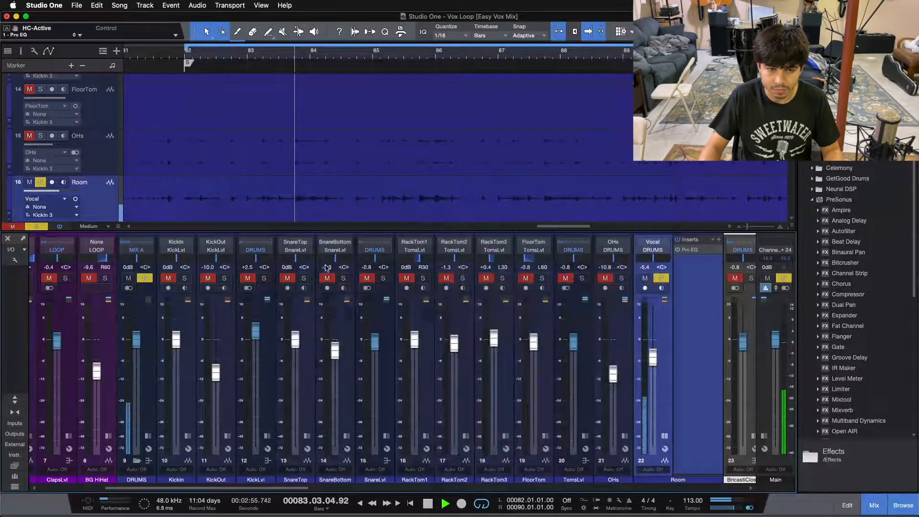
# Add the KickLvl, SnareLvl, TomsLvl and OHs channels to the solo one by one during playback, and stop after listening
pyautogui.click(266, 280)
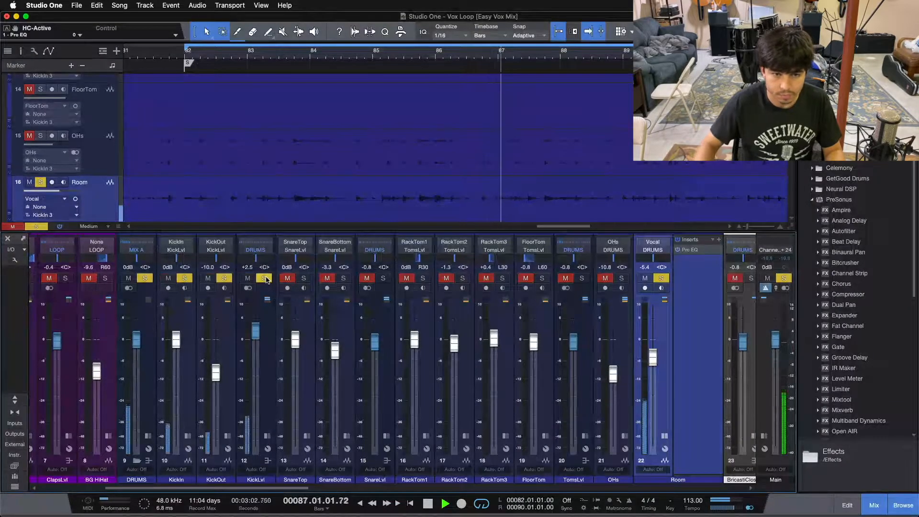
pyautogui.click(386, 279)
pyautogui.click(581, 278)
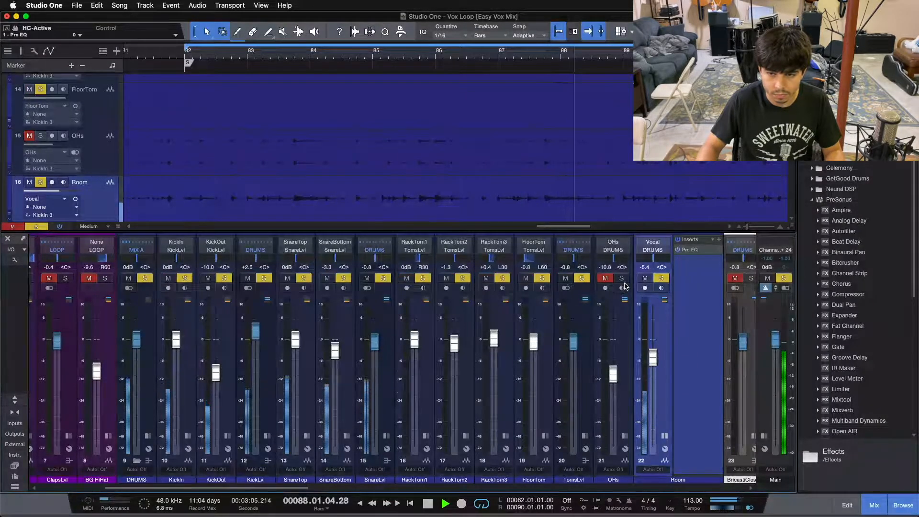
pyautogui.click(621, 279)
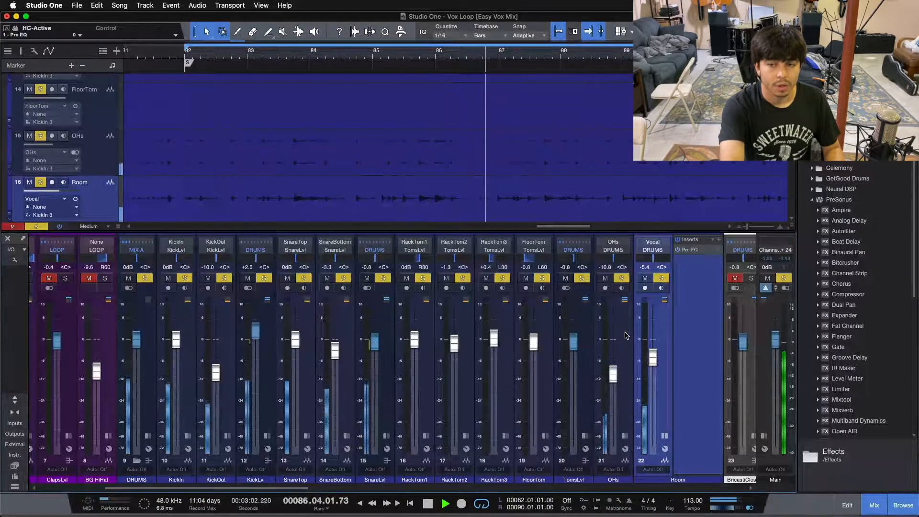
pyautogui.press('space')
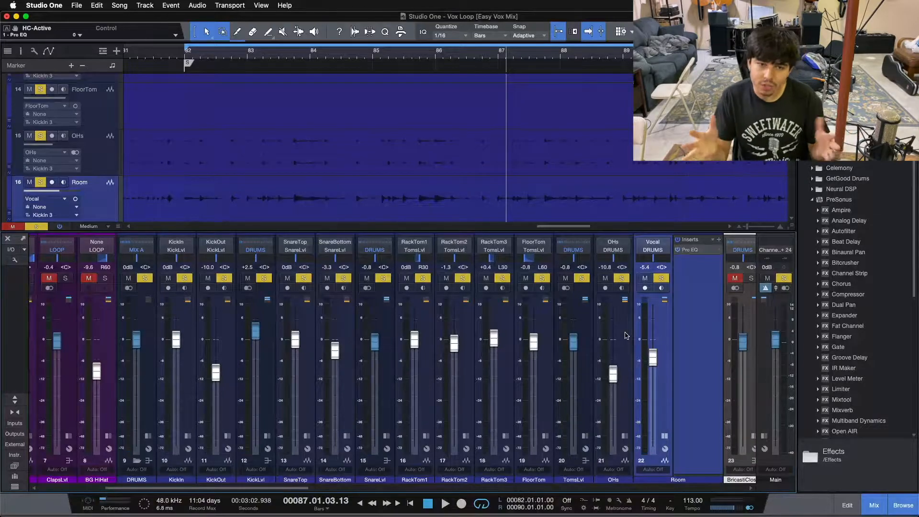
# Reopen the Room channel's Pro EQ and raise the high-cut frequency to about 11.12 kHz with the filter switched off
pyautogui.click(625, 335)
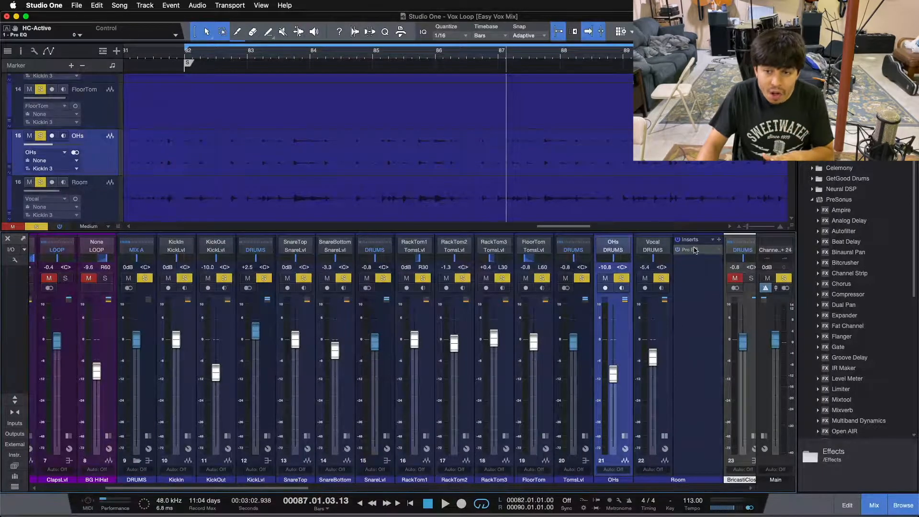
pyautogui.click(693, 253)
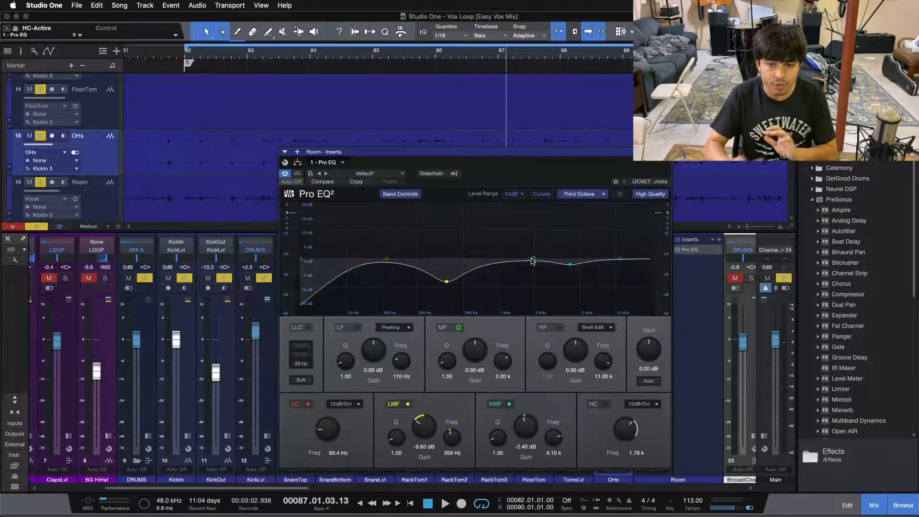
pyautogui.click(529, 260)
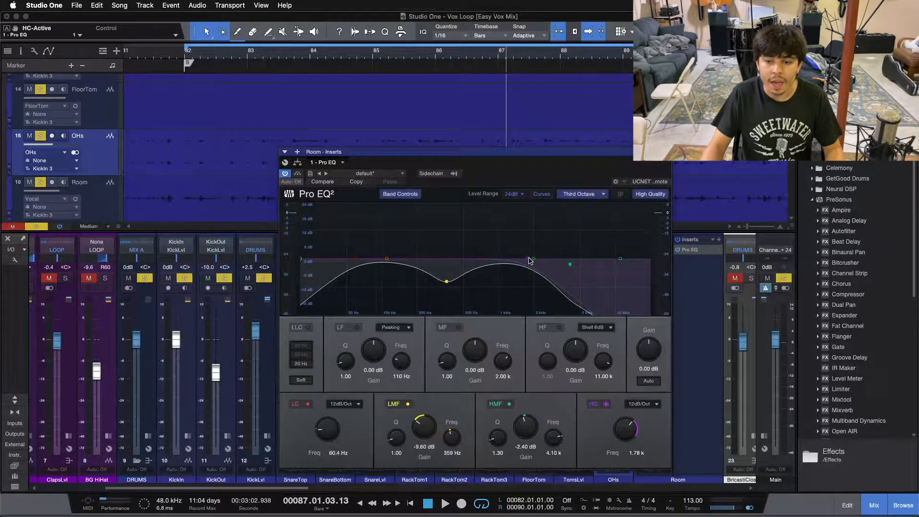
pyautogui.click(598, 406)
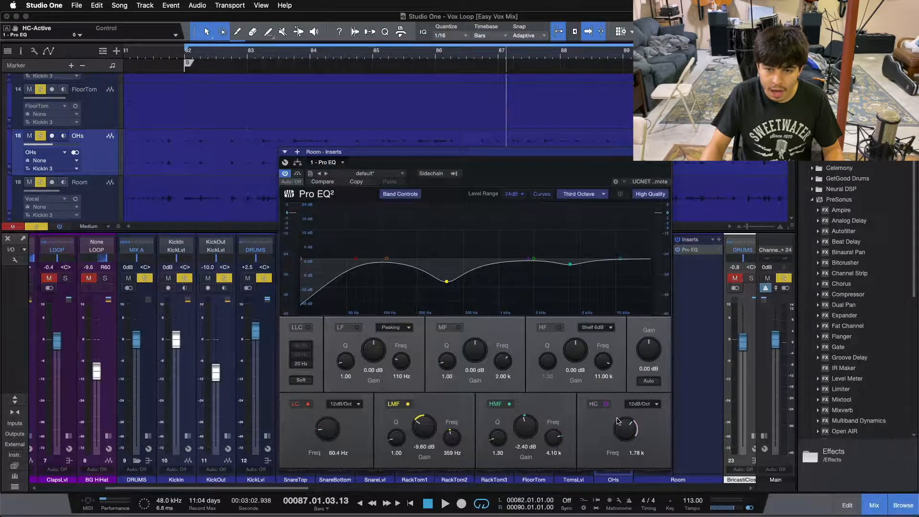
pyautogui.moveTo(619, 422); pyautogui.dragTo(625, 401)
pyautogui.moveTo(587, 163); pyautogui.dragTo(477, 159)
# Solo the Room channel and, during playback, lower its high cut to about 2.24 kHz, switching the filter off and on to compare
pyautogui.click(661, 278)
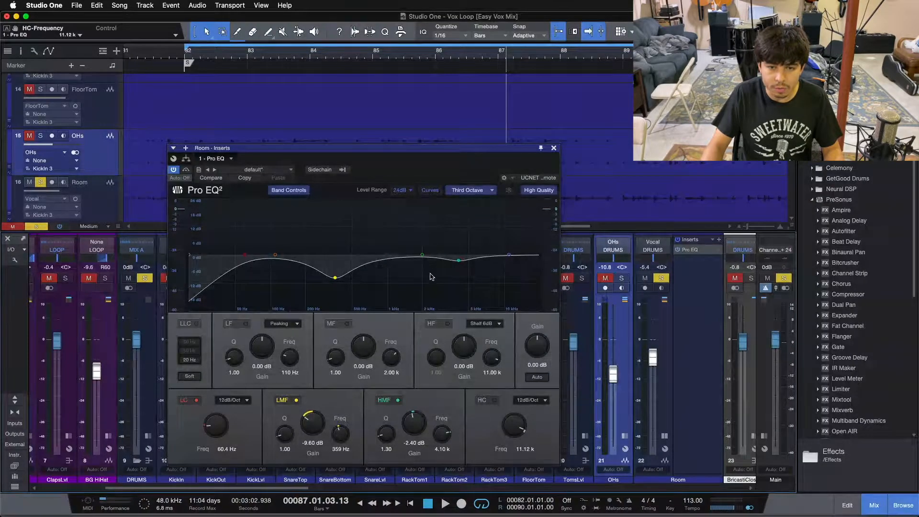
pyautogui.press('space')
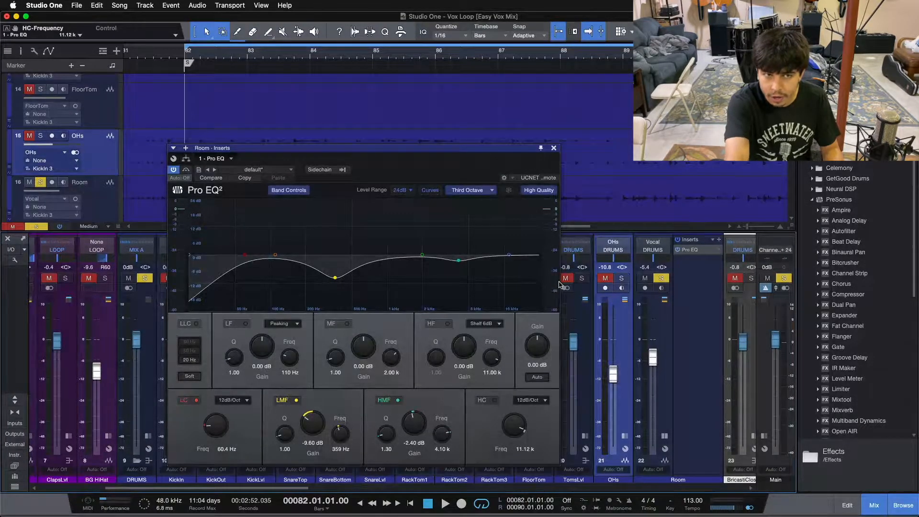
pyautogui.press('space')
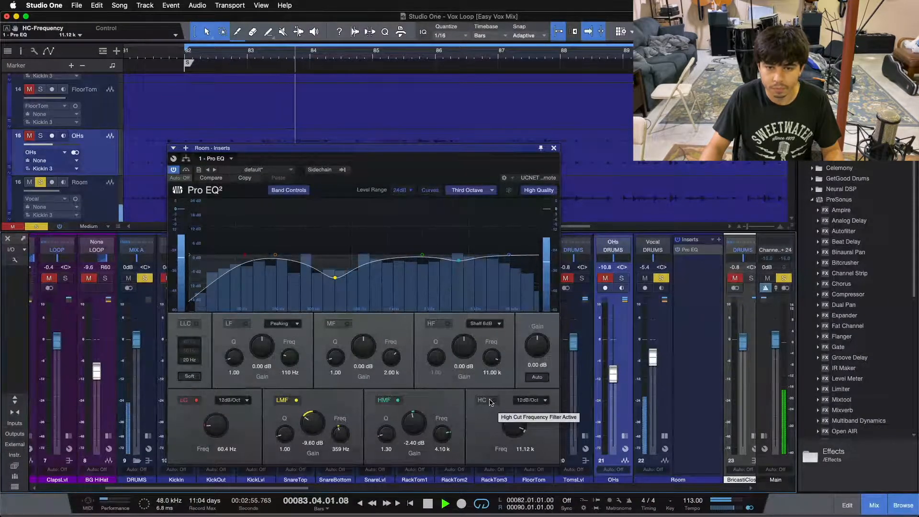
pyautogui.moveTo(509, 256); pyautogui.dragTo(428, 263)
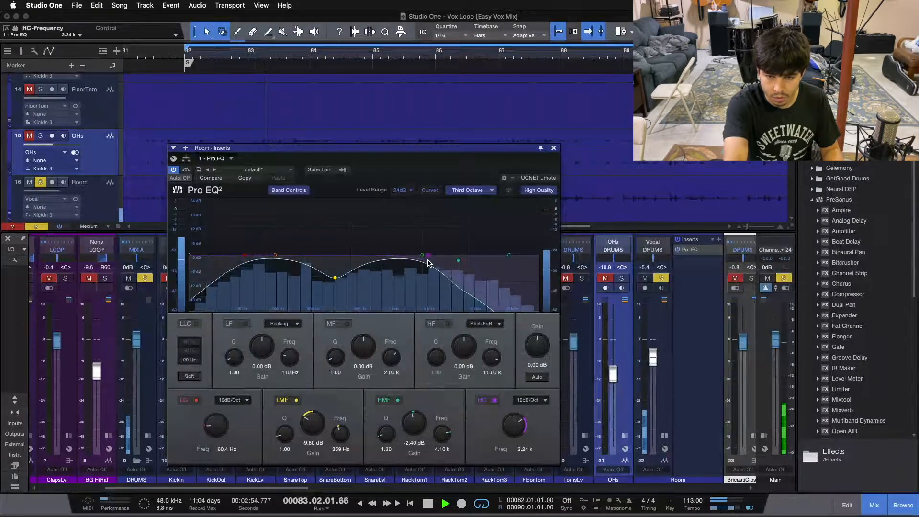
pyautogui.click(427, 262)
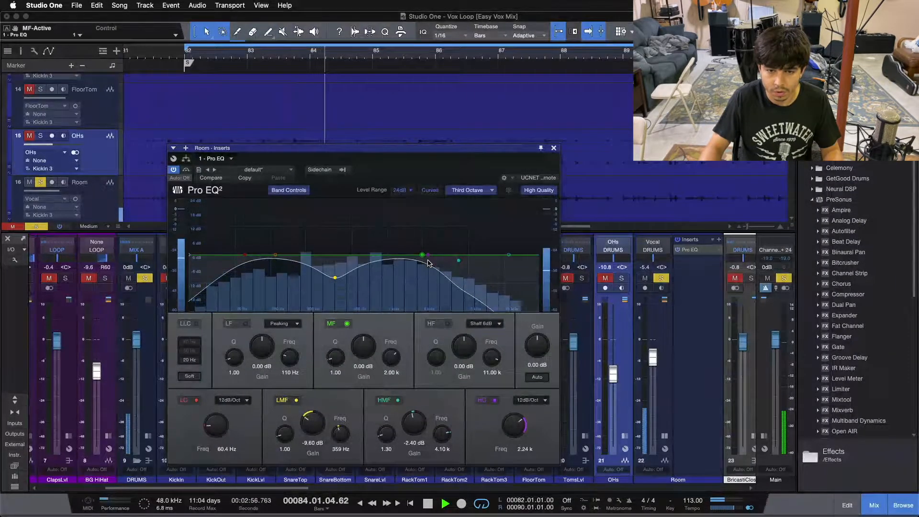
pyautogui.click(491, 405)
pyautogui.click(490, 404)
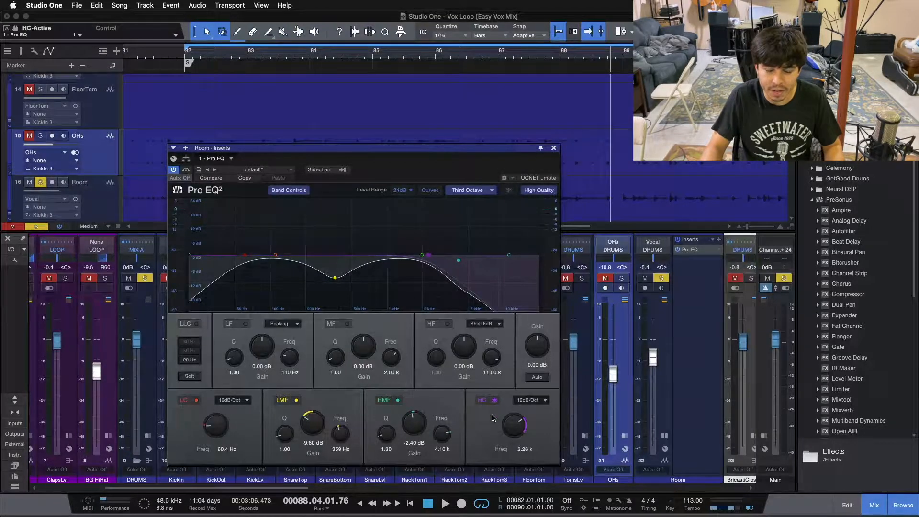
# Undo the high-cut frequency changes on the Room channel's Pro EQ and close the plug-in window
pyautogui.press('super+z')
pyautogui.press('super+z')
pyautogui.press('super+shift+z')
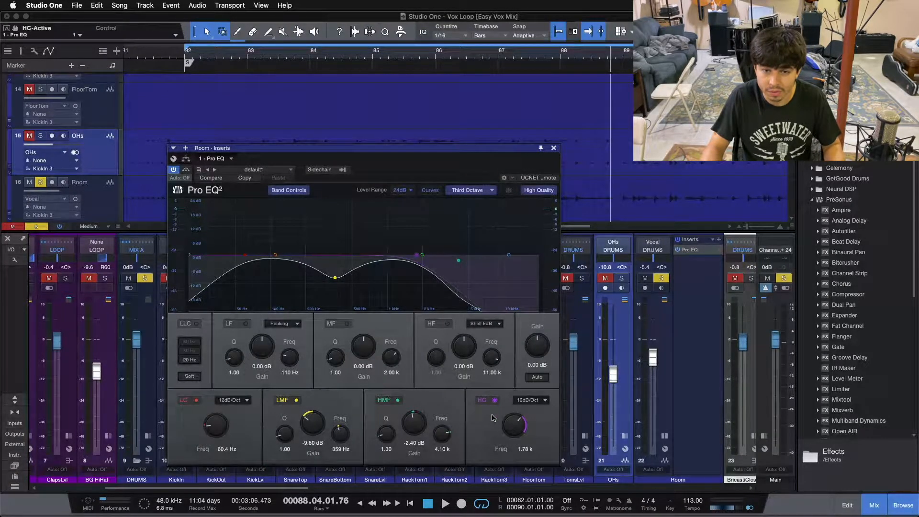
pyautogui.moveTo(424, 173); pyautogui.dragTo(419, 163)
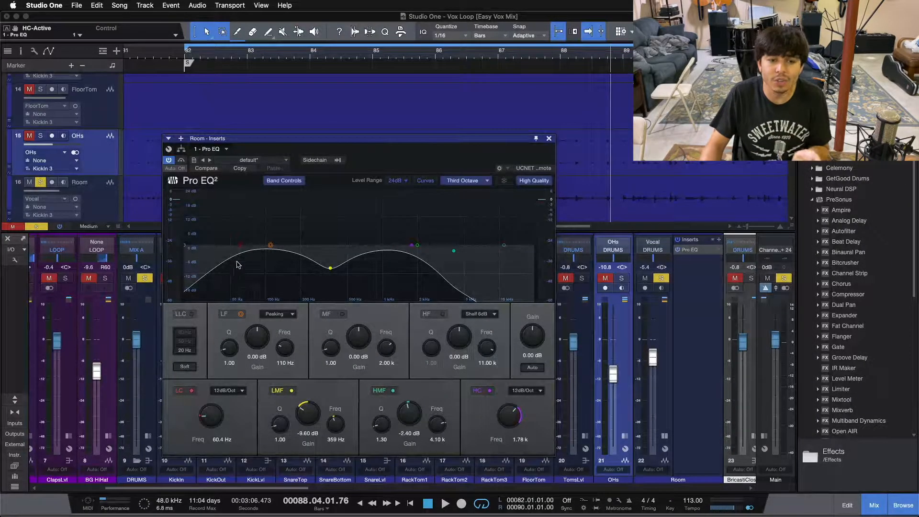
pyautogui.moveTo(426, 154); pyautogui.dragTo(445, 154)
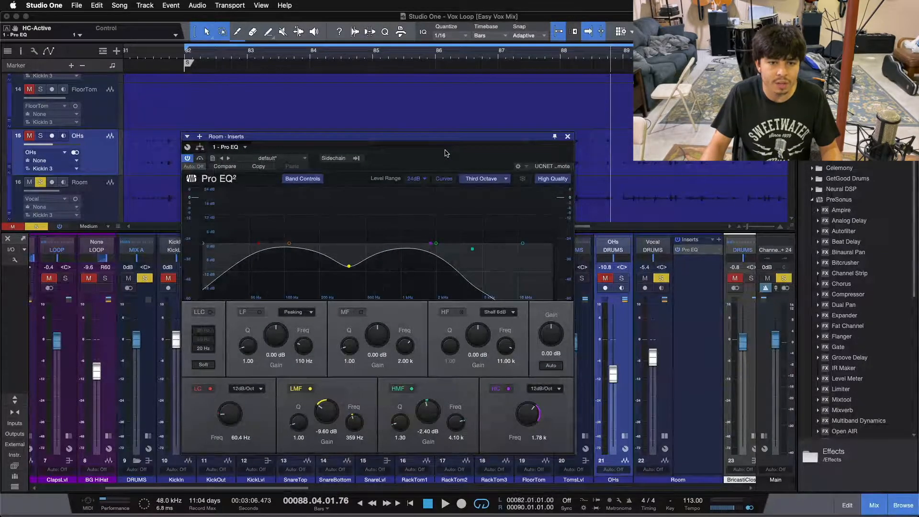
pyautogui.moveTo(445, 153); pyautogui.dragTo(476, 154)
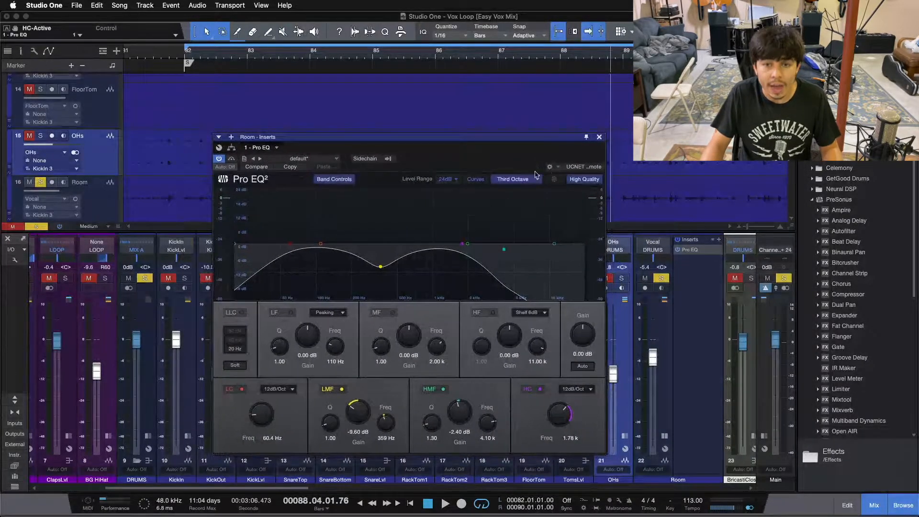
pyautogui.click(599, 138)
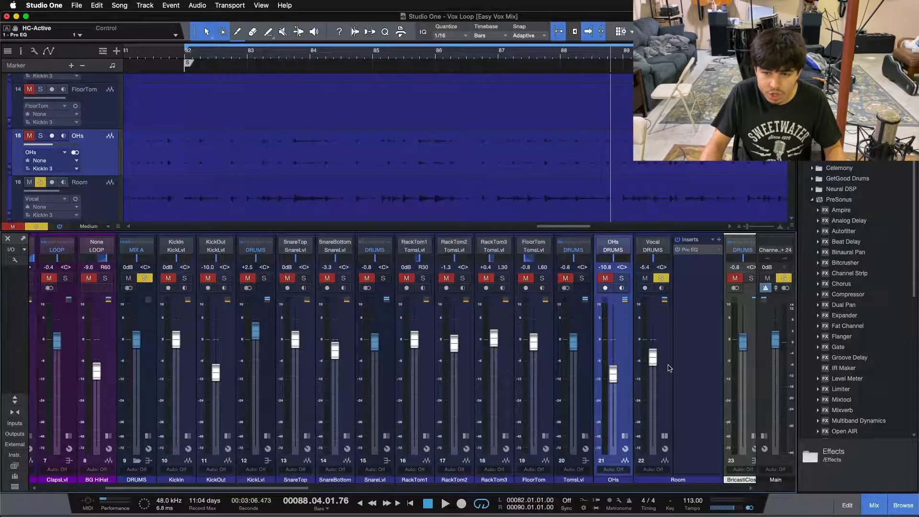
# Solo the DRUMS bus with all its channels except BricastiClose and Tambo
pyautogui.hotkey('shift', 's')
pyautogui.click(145, 278)
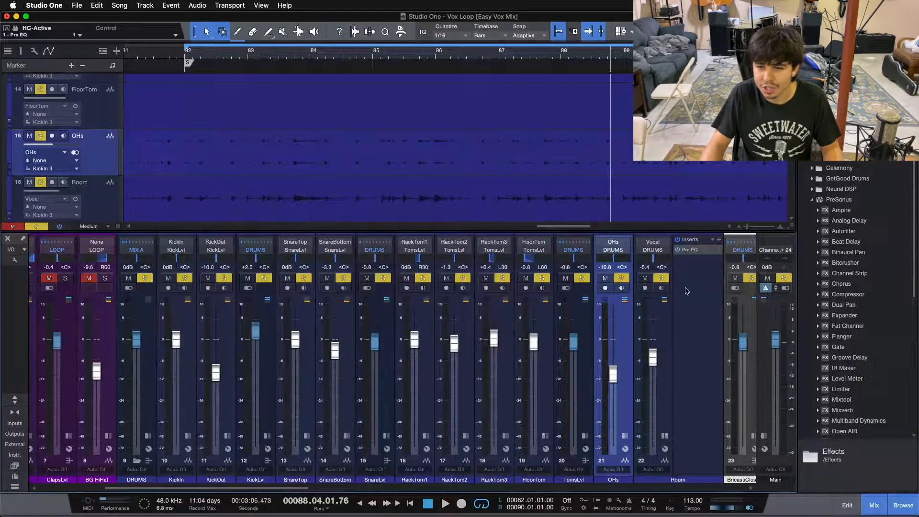
pyautogui.click(735, 278)
pyautogui.moveTo(303, 491); pyautogui.dragTo(328, 492)
pyautogui.click(704, 278)
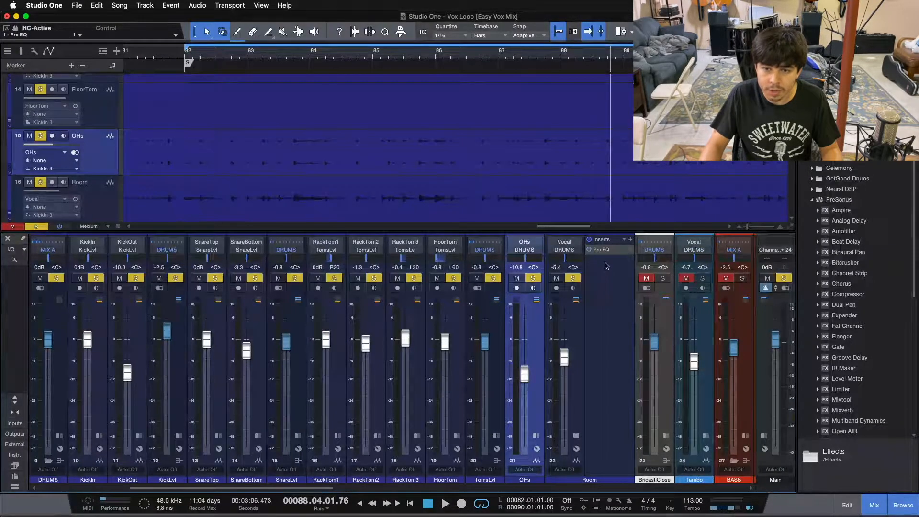
# Play the soloed drums from bar 82 and compare them with the Room channel's Pro EQ high cut switched off and back on
pyautogui.click(603, 252)
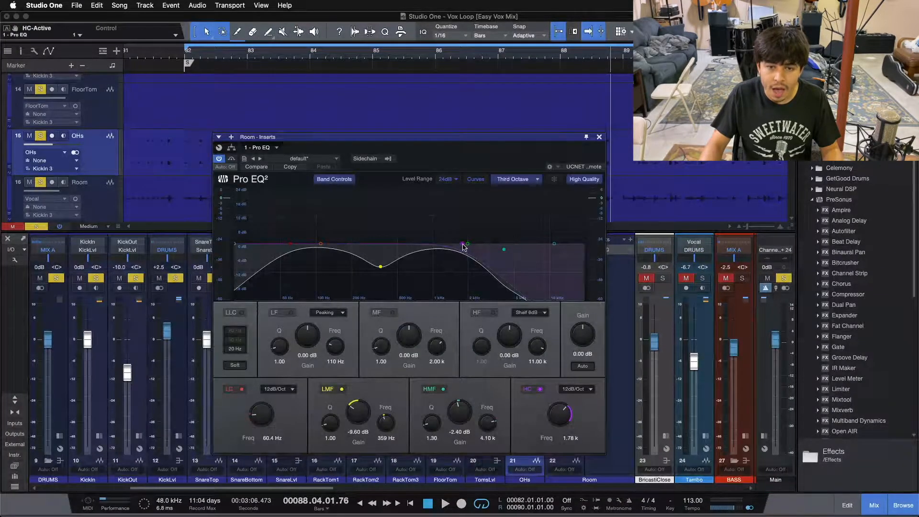
pyautogui.press('space')
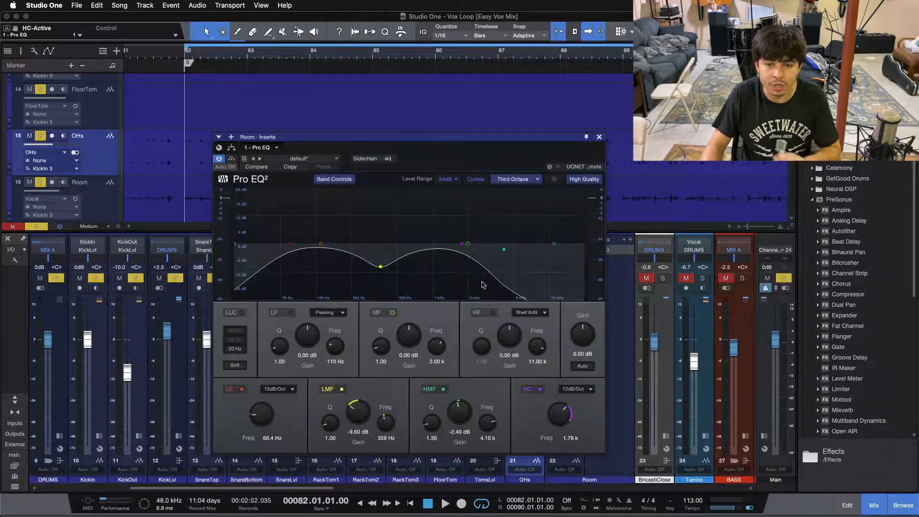
pyautogui.press('space')
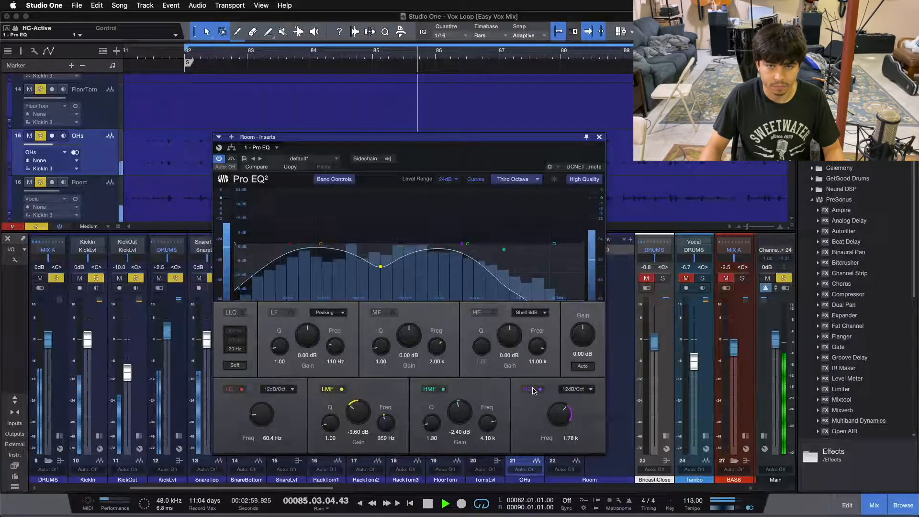
pyautogui.click(533, 390)
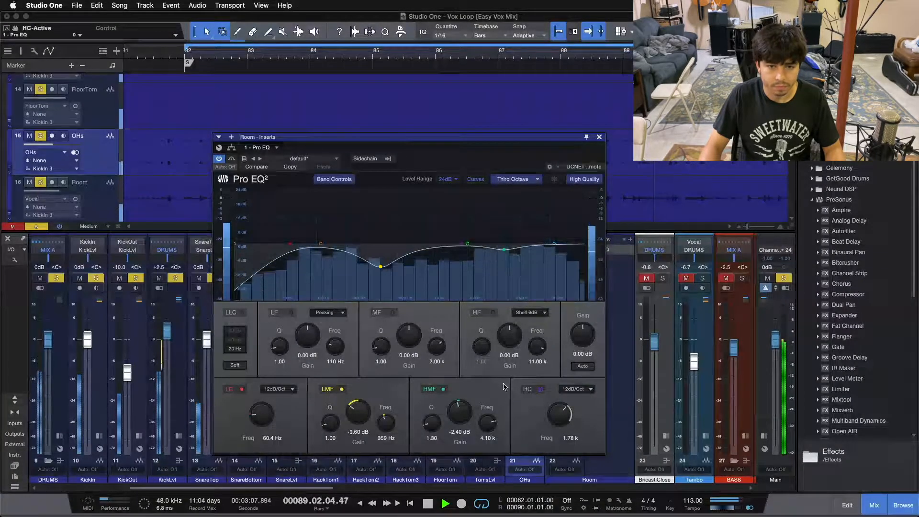
pyautogui.click(529, 390)
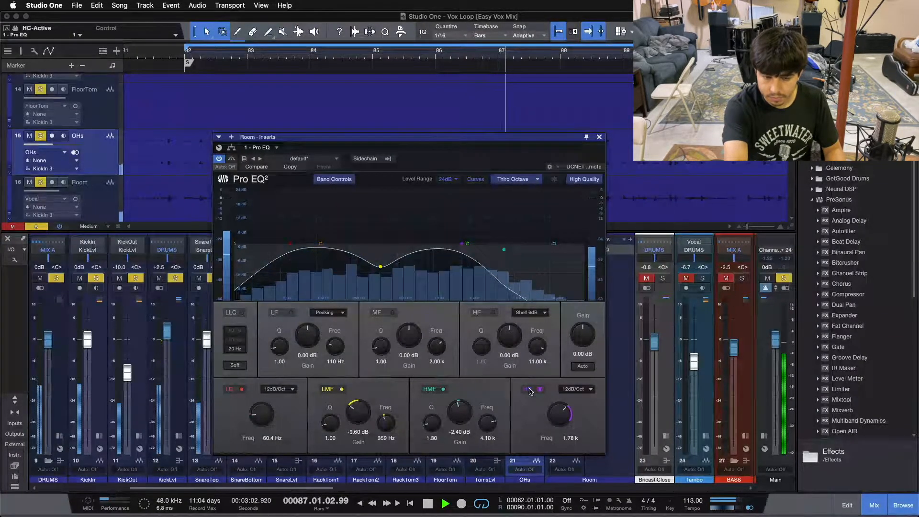
pyautogui.press('space')
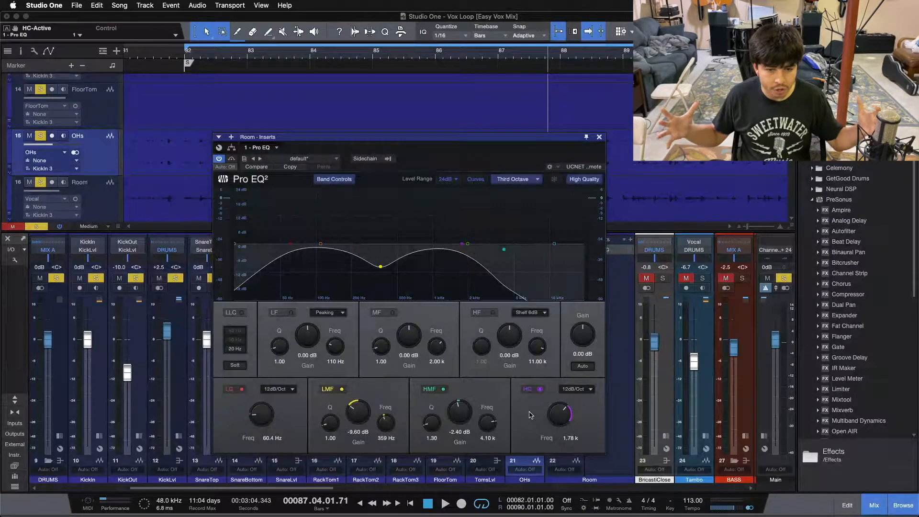
# Replay the soloed drums from bar 82 with the Room EQ's high cut off, and re-engage the filter during playback to compare
pyautogui.press(',')
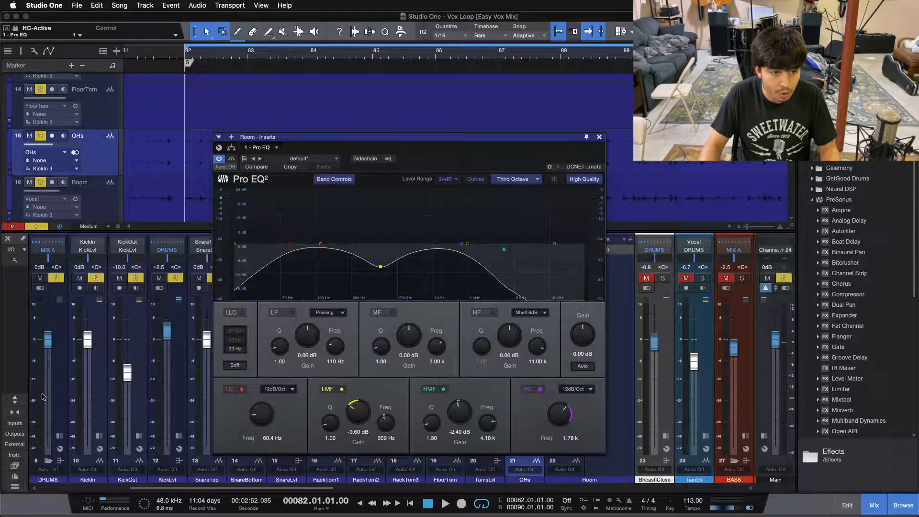
pyautogui.click(599, 137)
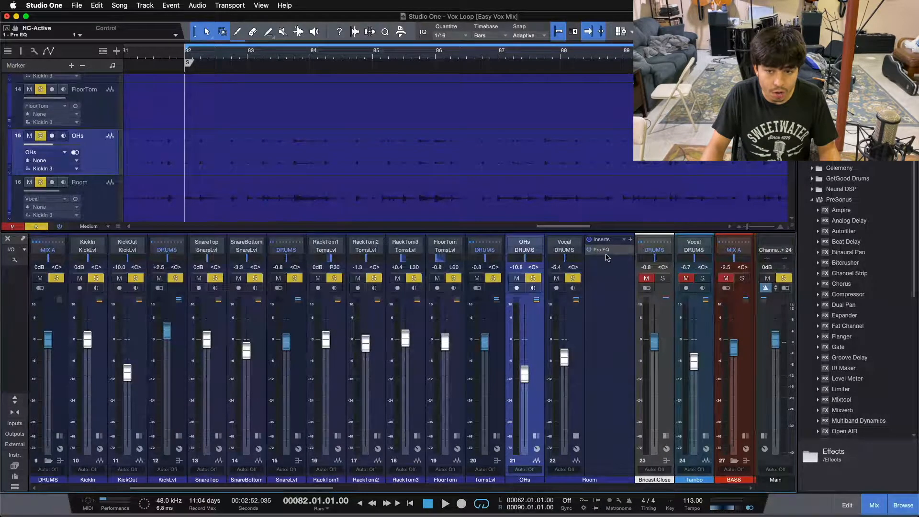
pyautogui.click(602, 250)
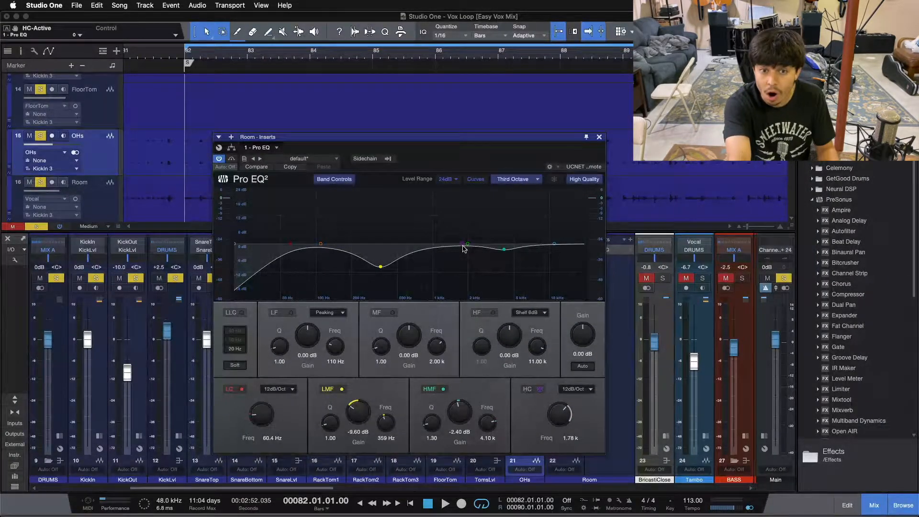
pyautogui.press('space')
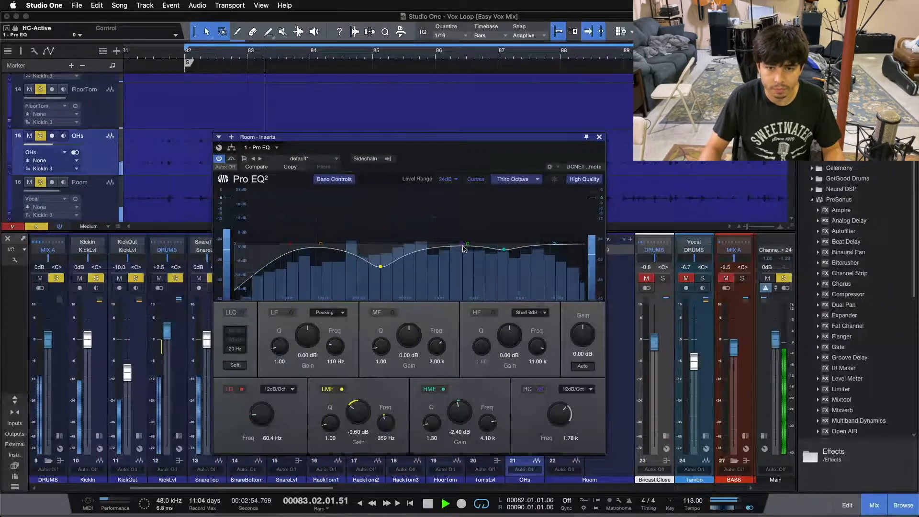
pyautogui.click(463, 249)
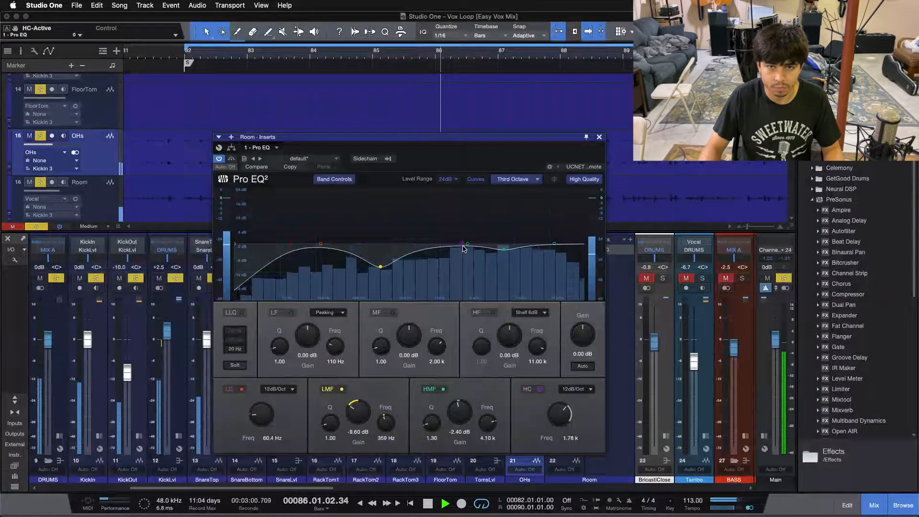
pyautogui.click(463, 248)
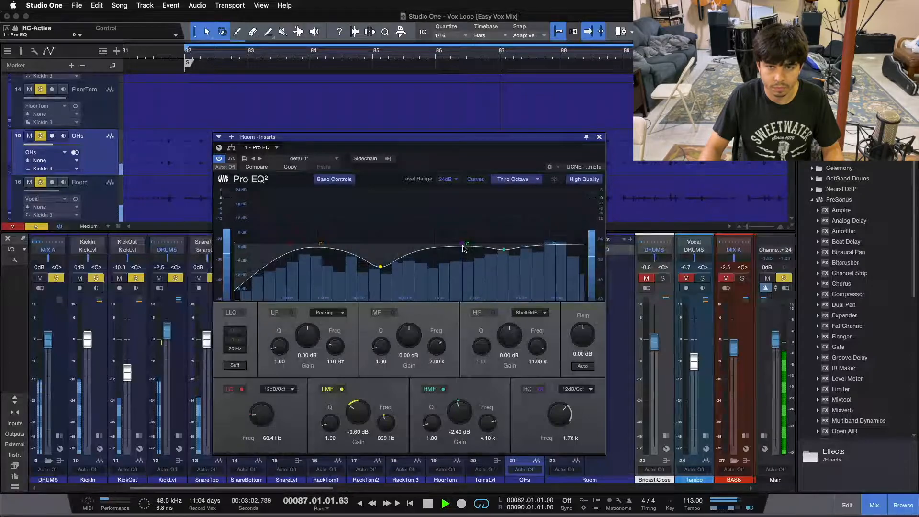
pyautogui.click(463, 248)
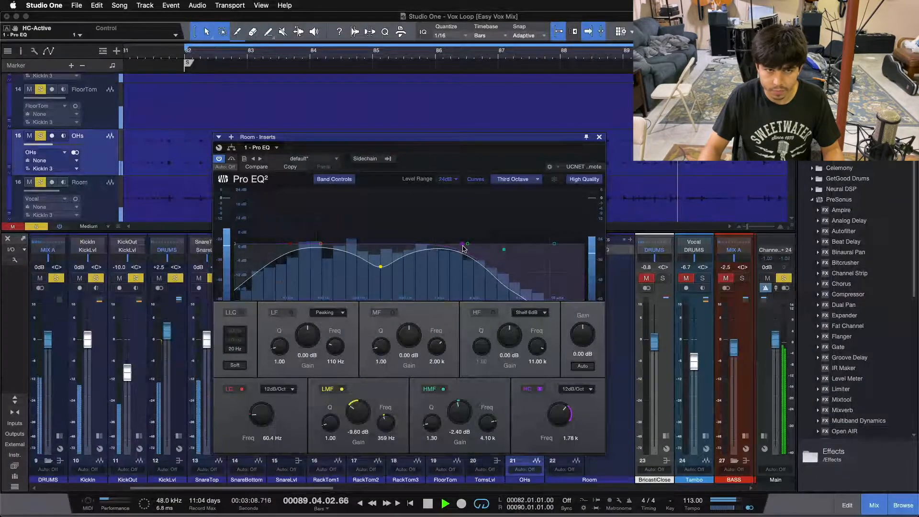
pyautogui.click(467, 245)
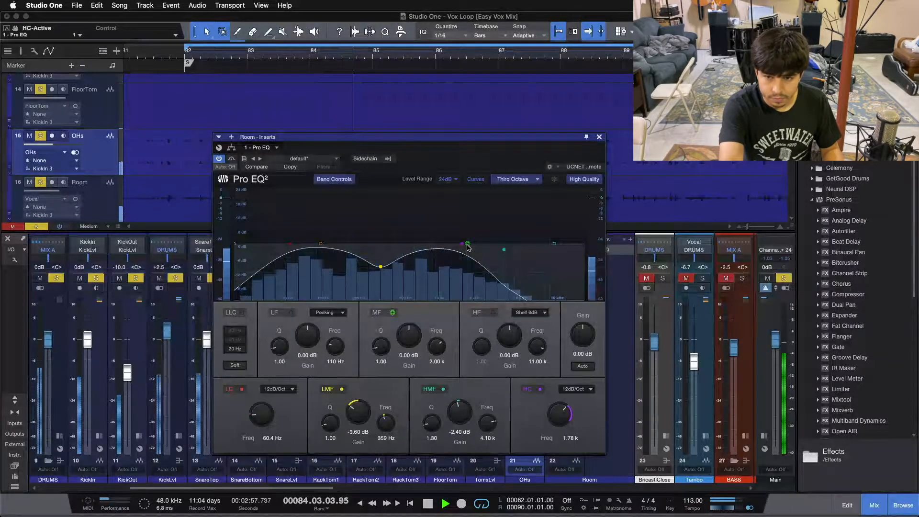
pyautogui.press('space')
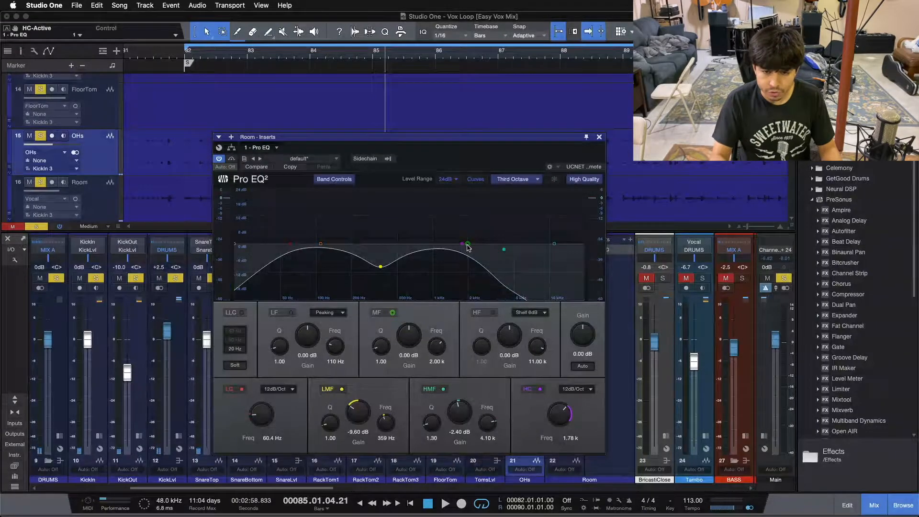
# Lower the Room channel's fader to -10.5 dB, briefly review its Pro EQ, and close the plug-in window
pyautogui.click(598, 138)
pyautogui.click(576, 400)
pyautogui.moveTo(566, 361); pyautogui.dragTo(568, 379)
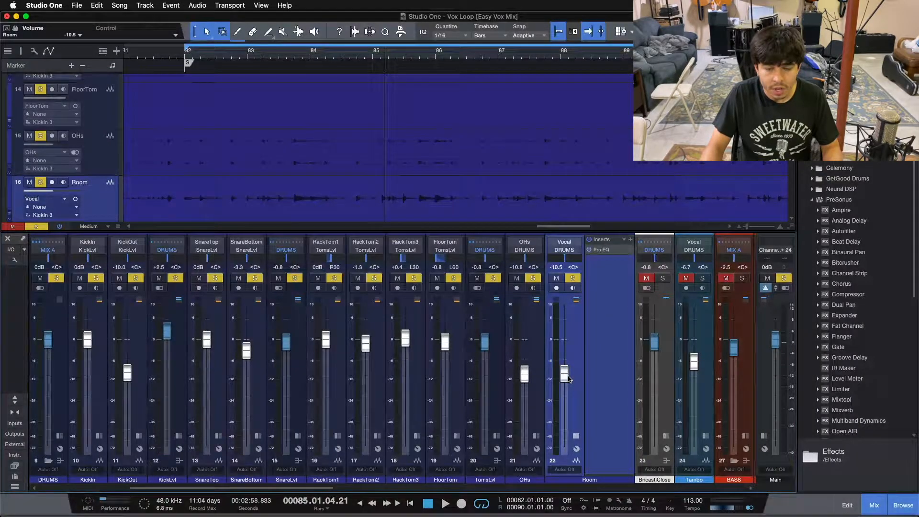
pyautogui.click(601, 250)
pyautogui.click(597, 140)
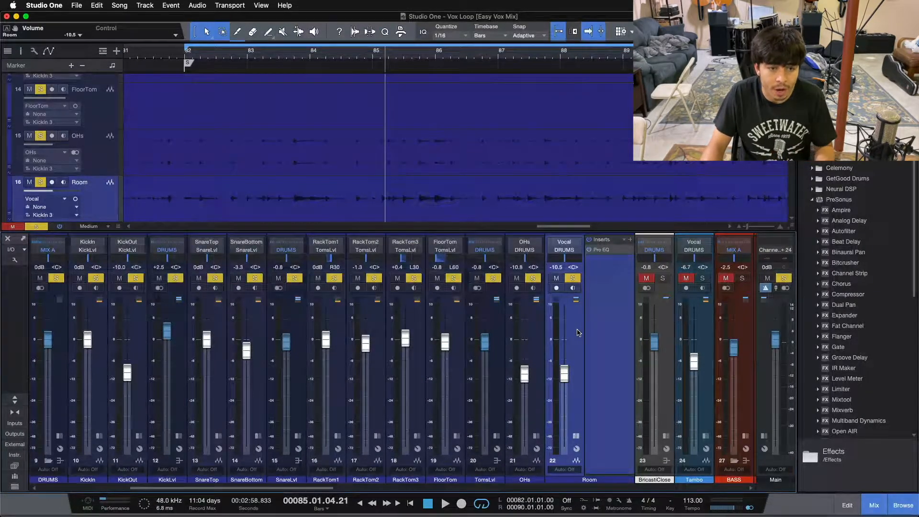
# Select the KickLvl, SnareLvl and TomsLvl bus channels one after another
pyautogui.click(185, 405)
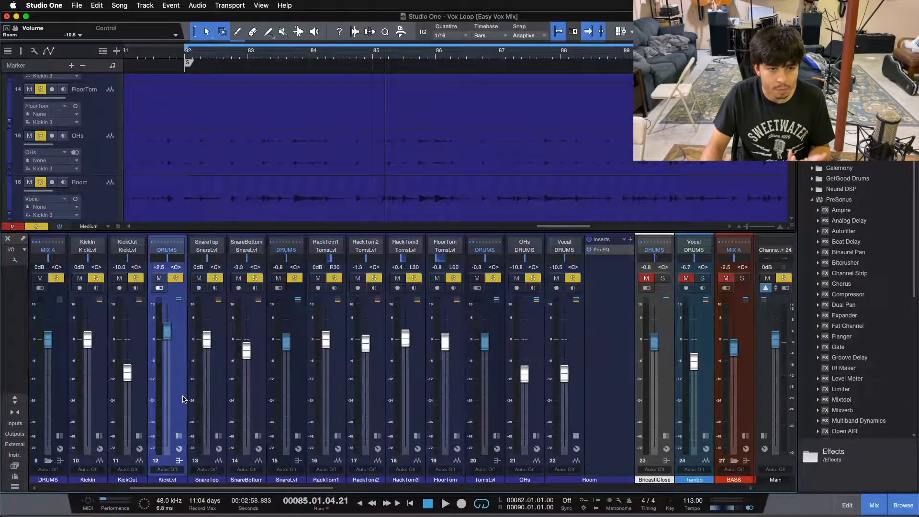
pyautogui.click(299, 390)
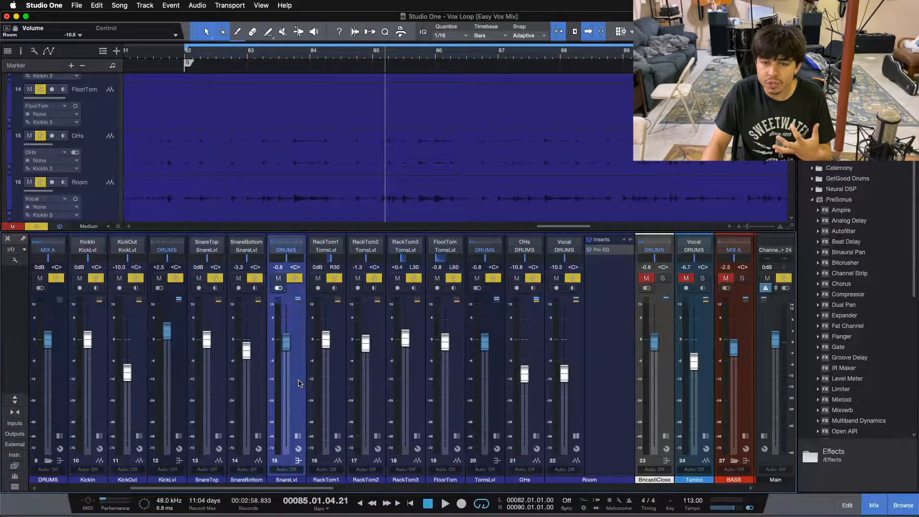
pyautogui.click(487, 391)
# Raise the Room channel's fader to -8.8 dB and select the Room channel
pyautogui.moveTo(566, 378); pyautogui.dragTo(566, 373)
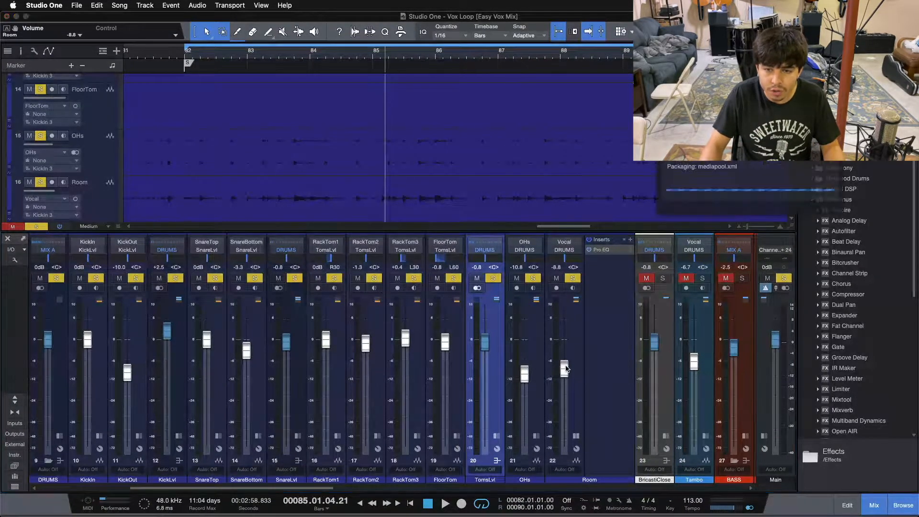
pyautogui.click(579, 346)
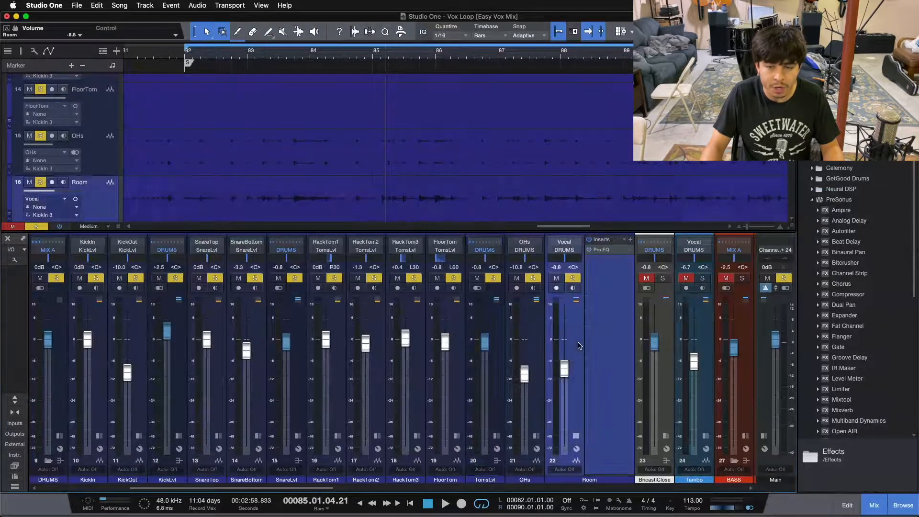